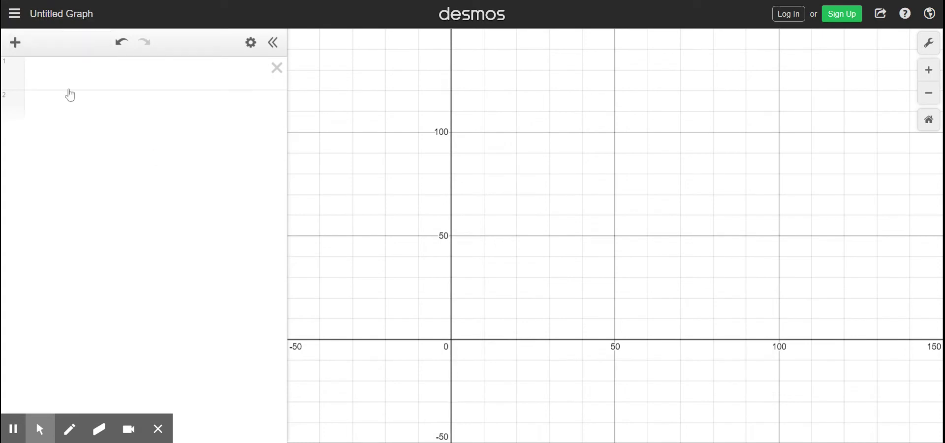
- Insert a new table and enter 4 and 2 in its x1 column
{"action": "left_click", "coordinate": [15, 44]}
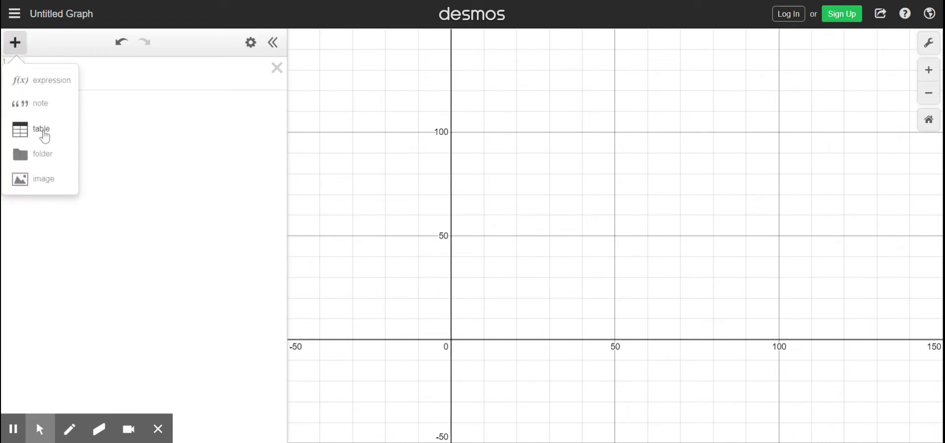
{"action": "left_click", "coordinate": [41, 129]}
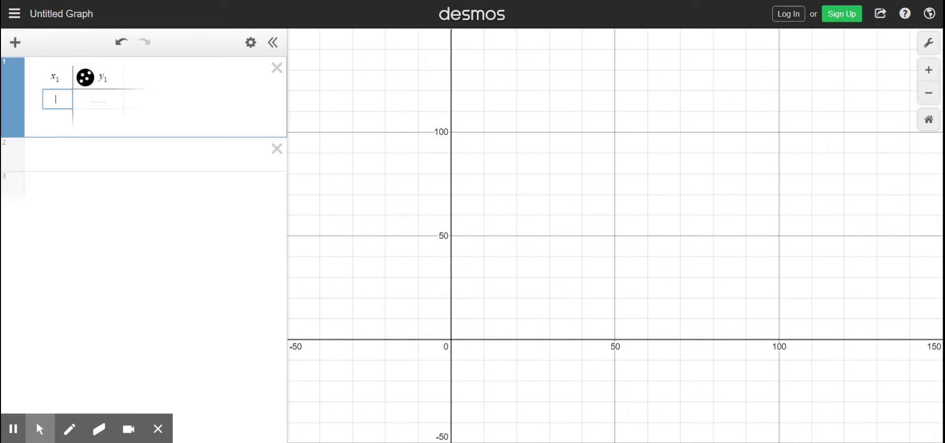
{"action": "type", "text": "4"}
{"action": "key", "text": "Return"}
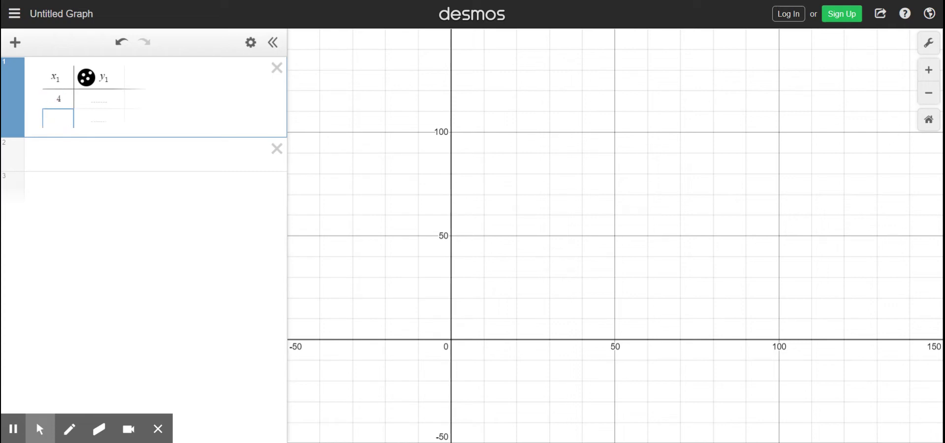
- Add a second table, then delete that extra table
{"action": "left_click", "coordinate": [16, 42]}
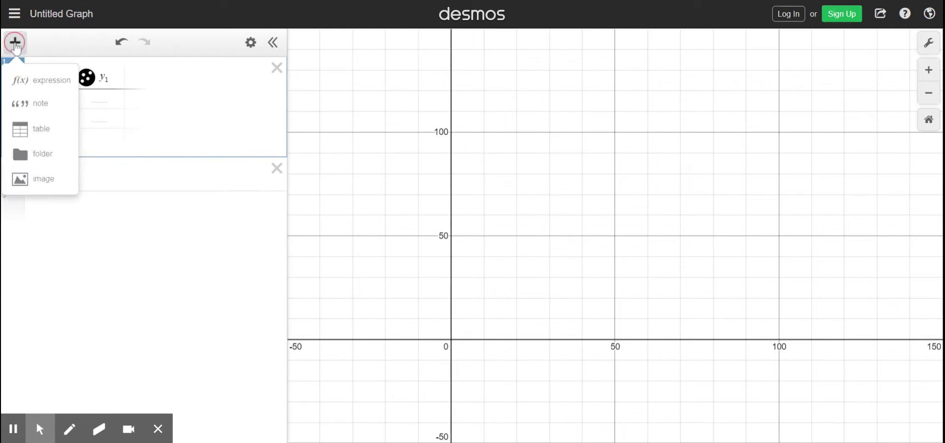
{"action": "left_click", "coordinate": [47, 131]}
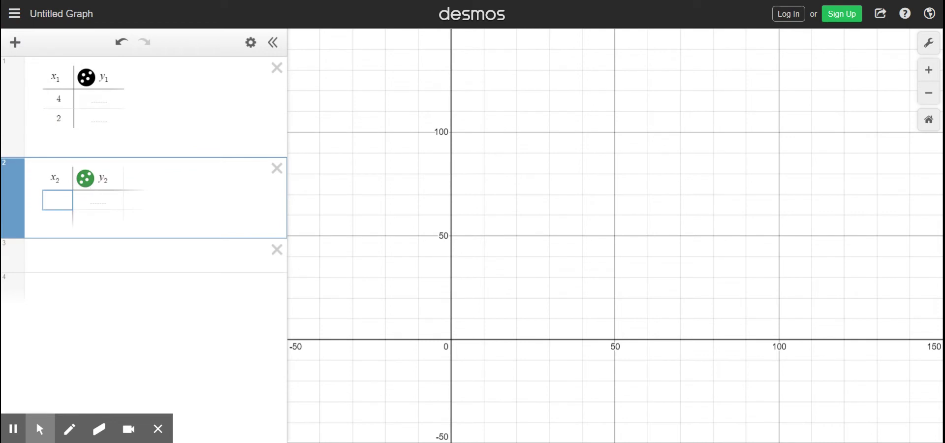
{"action": "left_click", "coordinate": [277, 168]}
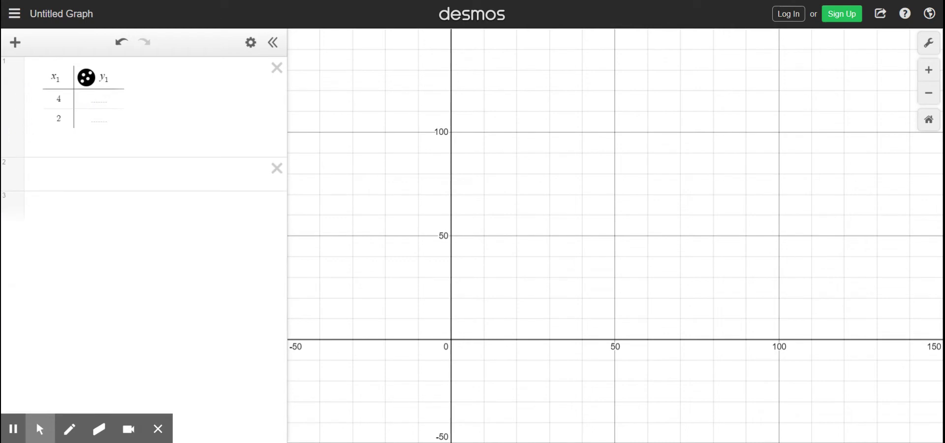
- Add x1 value 5 and y1 values 3, 1 and 8, giving points (4,3), (2,1), (5,8)
{"action": "left_click", "coordinate": [59, 137]}
{"action": "left_click", "coordinate": [58, 137]}
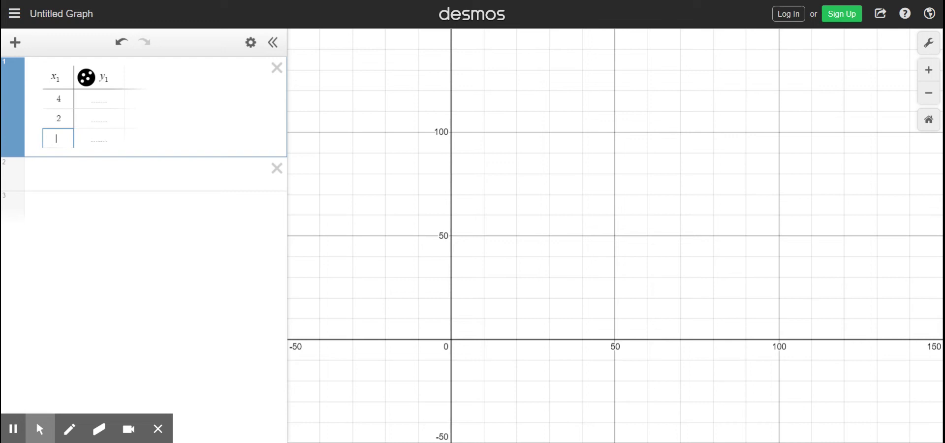
{"action": "type", "text": "5"}
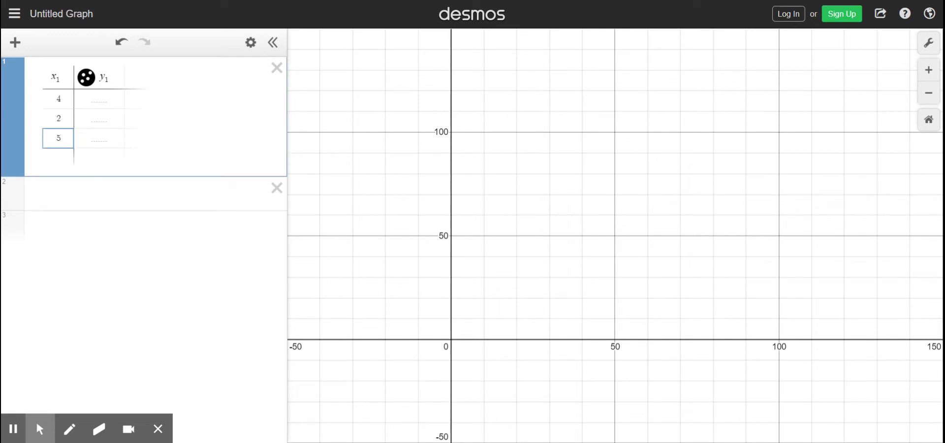
{"action": "left_click", "coordinate": [99, 98]}
{"action": "type", "text": "3"}
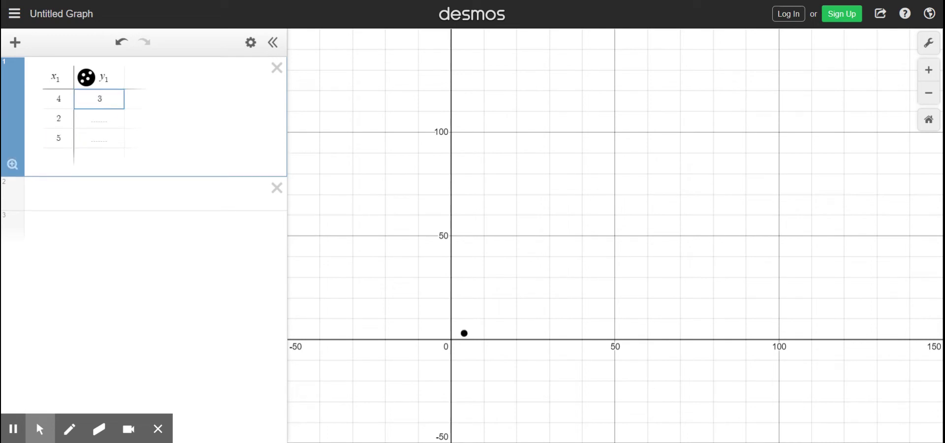
{"action": "left_click", "coordinate": [98, 121]}
{"action": "type", "text": "1"}
{"action": "left_click", "coordinate": [98, 157]}
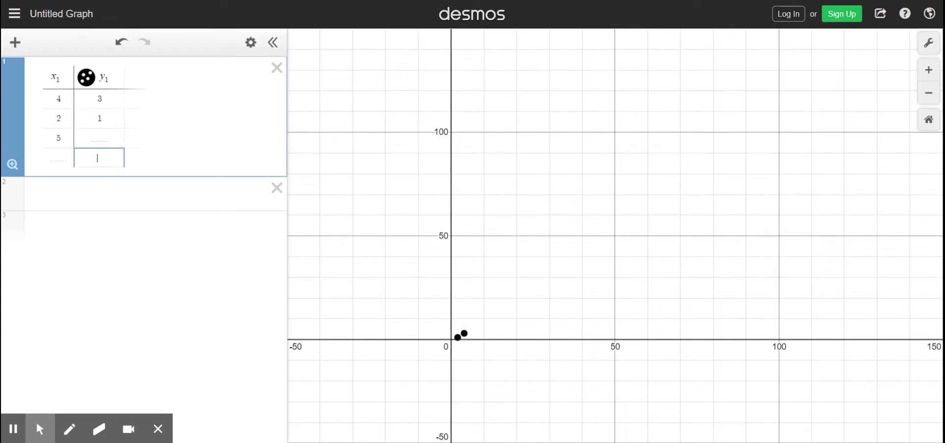
{"action": "left_click", "coordinate": [98, 138]}
{"action": "type", "text": "8"}
{"action": "left_click", "coordinate": [226, 298]}
- Add the fourth point (7,10) to the table
{"action": "left_click", "coordinate": [58, 158]}
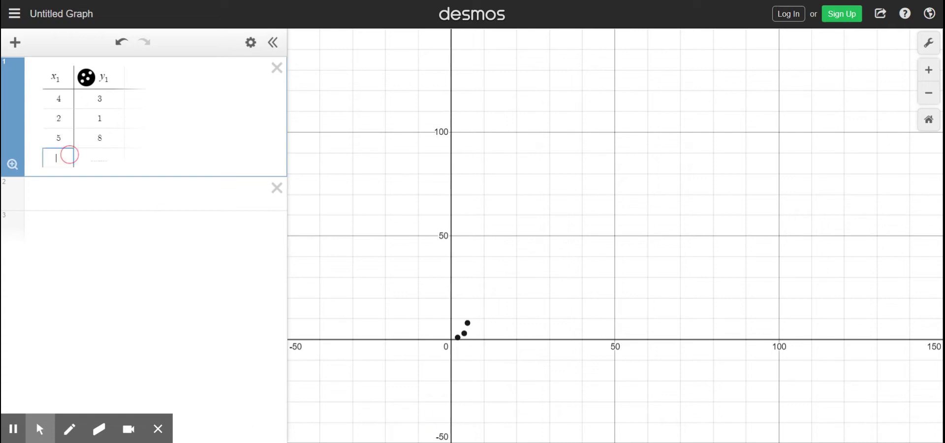
{"action": "type", "text": "7"}
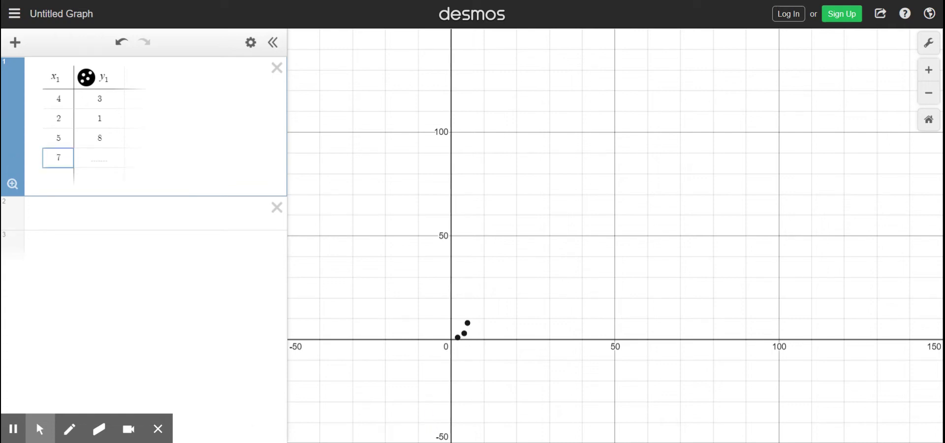
{"action": "left_click", "coordinate": [99, 158]}
{"action": "type", "text": "10"}
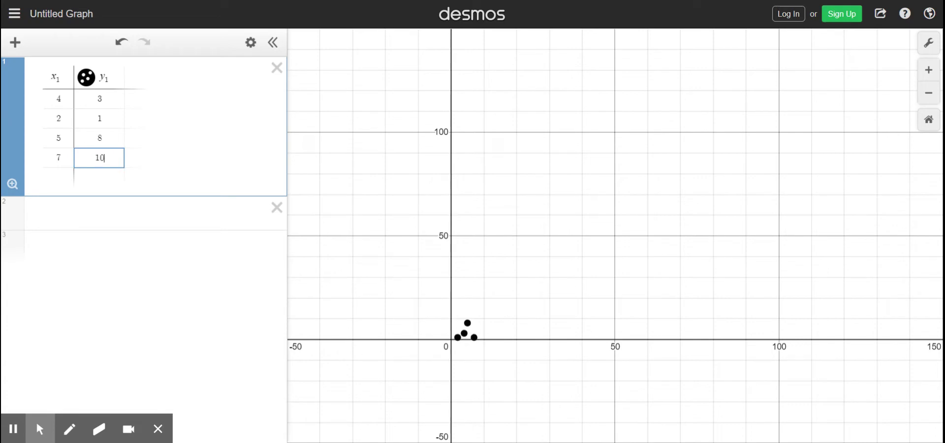
{"action": "left_click", "coordinate": [267, 298]}
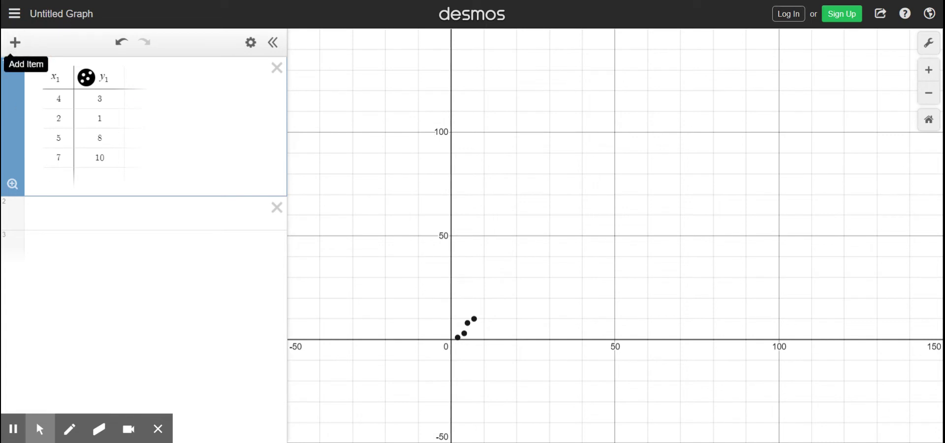
- Add a new expression row containing y=mx+b below the table
{"action": "left_click", "coordinate": [15, 43]}
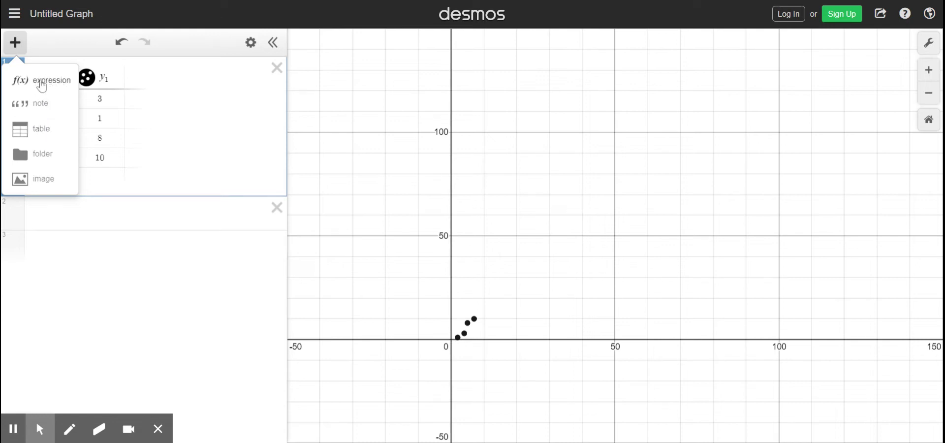
{"action": "left_click", "coordinate": [42, 83]}
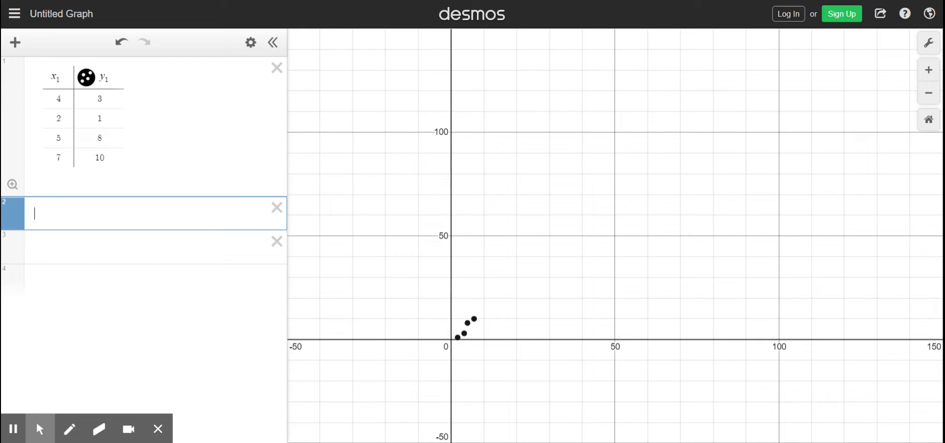
{"action": "type", "text": "y=mx+b"}
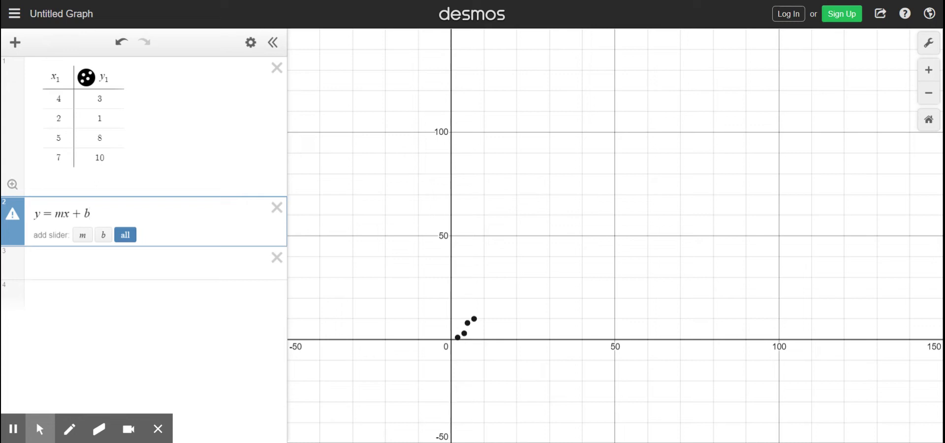
- Replace the equals sign with ~ so the expression reads y ~ mx + b
{"action": "left_click", "coordinate": [54, 213]}
{"action": "key", "text": "BackSpace"}
{"action": "type", "text": "~"}
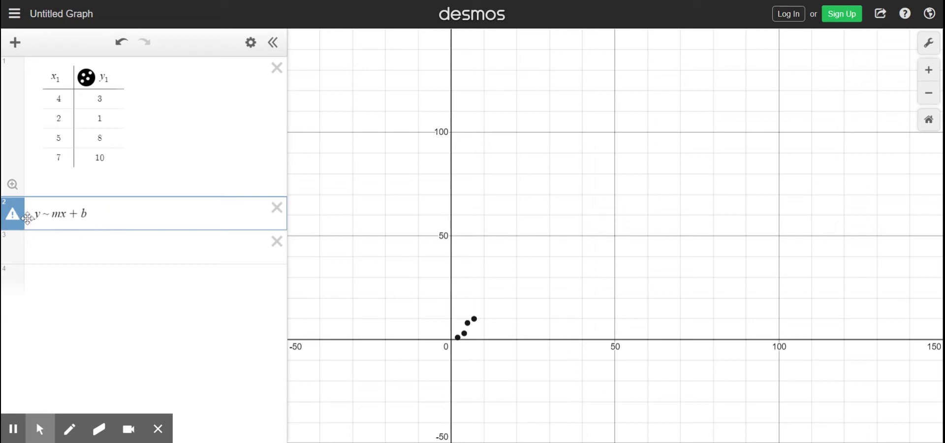
- Subscript y and x to get y1 ~ mx1 + b, fitting m = 1.92308, b = −3.15385
{"action": "left_click", "coordinate": [51, 214]}
{"action": "key", "text": "Right"}
{"action": "type", "text": "_1"}
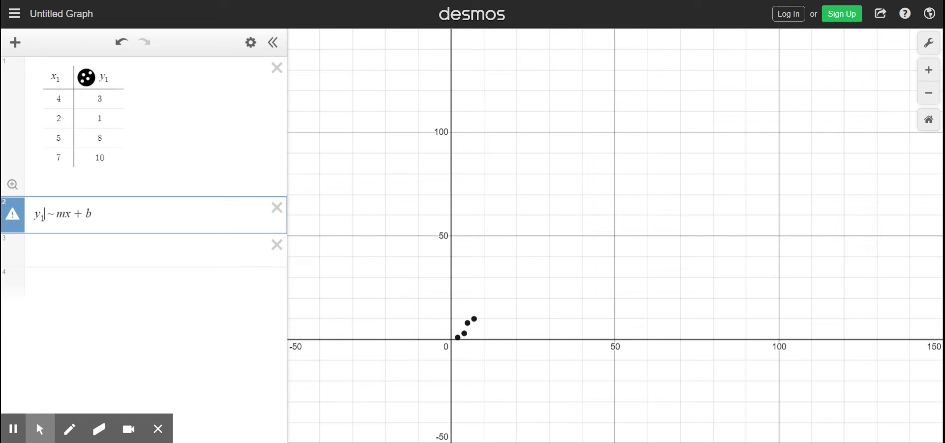
{"action": "left_click", "coordinate": [71, 213]}
{"action": "type", "text": "1"}
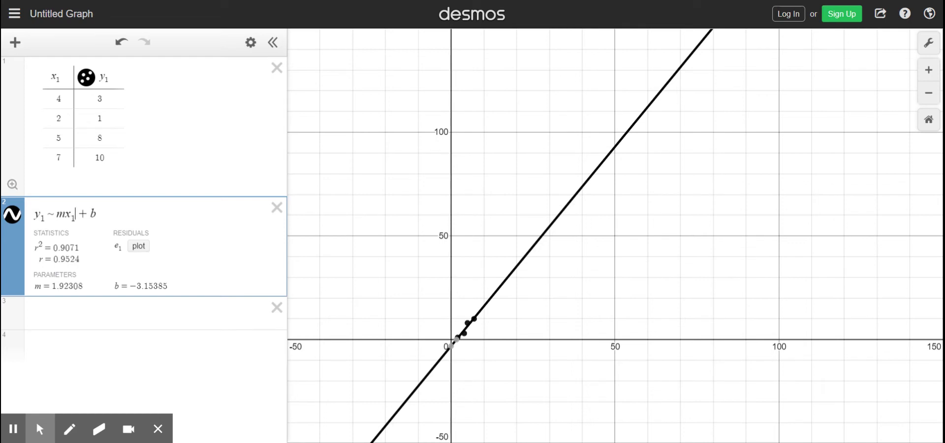
- Handwrite y = mx + b in red with the Pen tool over the graph
{"action": "left_click", "coordinate": [70, 429]}
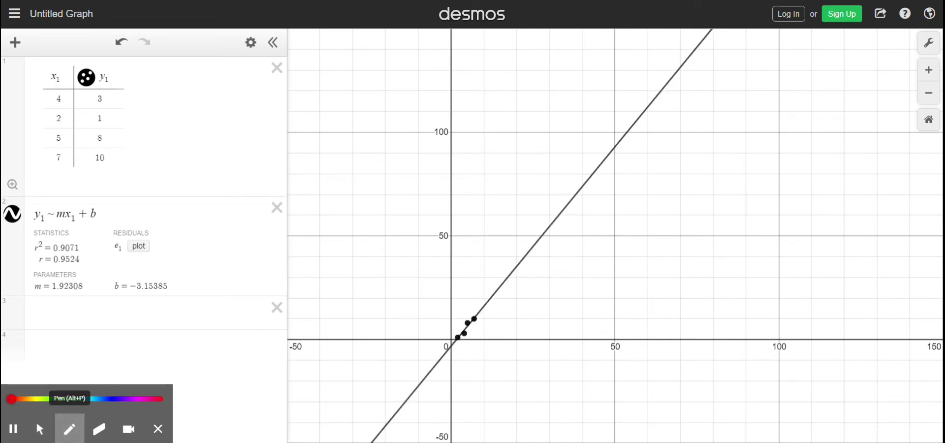
{"action": "mouse_move", "coordinate": [334, 75]}
{"action": "left_mouse_down"}
{"action": "mouse_move", "coordinate": [363, 88]}
{"action": "mouse_move", "coordinate": [338, 175]}
{"action": "left_mouse_up"}
{"action": "mouse_move", "coordinate": [384, 78]}
{"action": "left_mouse_down"}
{"action": "mouse_move", "coordinate": [416, 76]}
{"action": "mouse_move", "coordinate": [412, 90]}
{"action": "mouse_move", "coordinate": [443, 81]}
{"action": "mouse_move", "coordinate": [496, 101]}
{"action": "left_mouse_up"}
{"action": "left_click_drag", "start_coordinate": [512, 65], "coordinate": [540, 111]}
{"action": "left_click_drag", "start_coordinate": [550, 66], "coordinate": [510, 116]}
{"action": "mouse_move", "coordinate": [577, 54]}
{"action": "left_mouse_down"}
{"action": "mouse_move", "coordinate": [577, 101]}
{"action": "mouse_move", "coordinate": [600, 78]}
{"action": "left_mouse_up"}
{"action": "mouse_move", "coordinate": [621, 46]}
{"action": "left_mouse_down"}
{"action": "mouse_move", "coordinate": [619, 89]}
{"action": "mouse_move", "coordinate": [633, 102]}
{"action": "mouse_move", "coordinate": [617, 102]}
{"action": "left_mouse_up"}
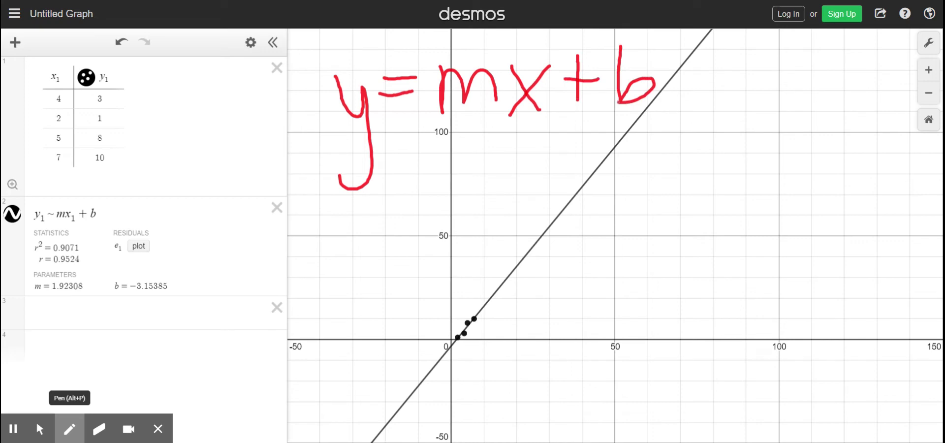
- Handwrite y = 1.92308x beneath the first equation
{"action": "mouse_move", "coordinate": [288, 209]}
{"action": "left_mouse_down"}
{"action": "mouse_move", "coordinate": [319, 234]}
{"action": "mouse_move", "coordinate": [321, 218]}
{"action": "mouse_move", "coordinate": [303, 276]}
{"action": "left_mouse_up"}
{"action": "left_click_drag", "start_coordinate": [334, 223], "coordinate": [360, 225]}
{"action": "left_click_drag", "start_coordinate": [374, 192], "coordinate": [377, 238]}
{"action": "left_click", "coordinate": [392, 225]}
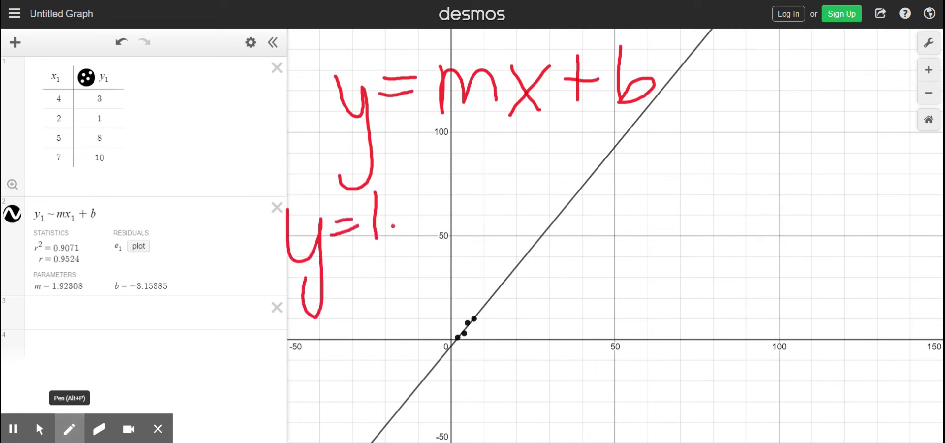
{"action": "mouse_move", "coordinate": [413, 192]}
{"action": "left_mouse_down"}
{"action": "mouse_move", "coordinate": [436, 187]}
{"action": "mouse_move", "coordinate": [432, 230]}
{"action": "left_mouse_up"}
{"action": "mouse_move", "coordinate": [450, 186]}
{"action": "left_mouse_down"}
{"action": "mouse_move", "coordinate": [463, 215]}
{"action": "mouse_move", "coordinate": [483, 218]}
{"action": "left_mouse_up"}
{"action": "left_click_drag", "start_coordinate": [488, 171], "coordinate": [488, 210]}
{"action": "mouse_move", "coordinate": [517, 170]}
{"action": "left_mouse_down"}
{"action": "mouse_move", "coordinate": [501, 217]}
{"action": "mouse_move", "coordinate": [522, 172]}
{"action": "mouse_move", "coordinate": [536, 182]}
{"action": "mouse_move", "coordinate": [529, 217]}
{"action": "mouse_move", "coordinate": [541, 180]}
{"action": "mouse_move", "coordinate": [600, 216]}
{"action": "left_mouse_up"}
{"action": "left_click_drag", "start_coordinate": [593, 176], "coordinate": [554, 238]}
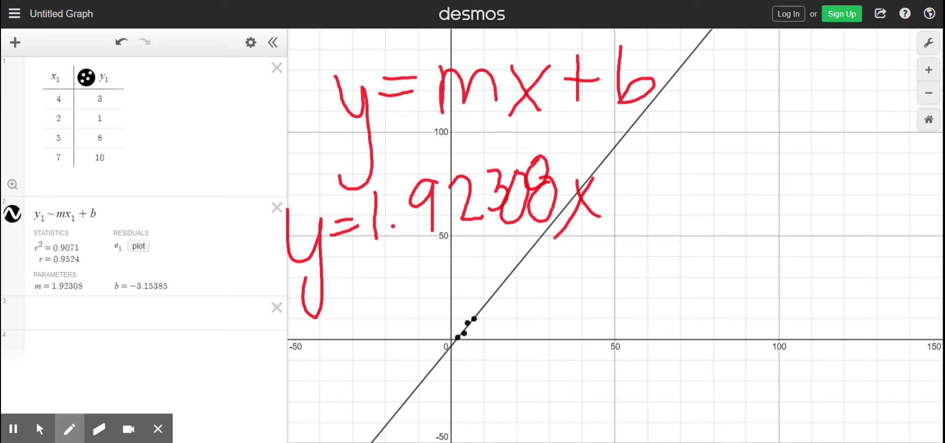
- Bracket the intercept value, write −3.15385 after the x, and circle the whole equation
{"action": "mouse_move", "coordinate": [125, 295]}
{"action": "left_mouse_down"}
{"action": "mouse_move", "coordinate": [175, 294]}
{"action": "mouse_move", "coordinate": [153, 273]}
{"action": "left_mouse_up"}
{"action": "left_click_drag", "start_coordinate": [130, 268], "coordinate": [121, 297]}
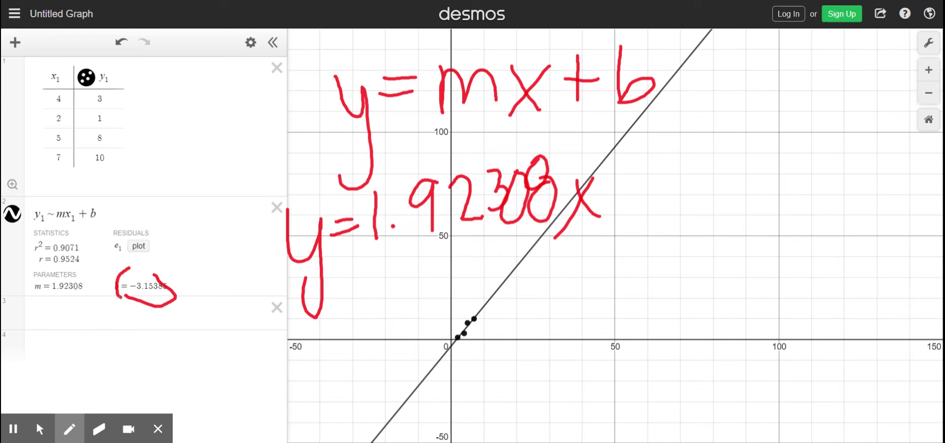
{"action": "mouse_move", "coordinate": [613, 190]}
{"action": "left_mouse_down"}
{"action": "mouse_move", "coordinate": [666, 178]}
{"action": "mouse_move", "coordinate": [656, 196]}
{"action": "mouse_move", "coordinate": [696, 194]}
{"action": "left_mouse_up"}
{"action": "left_click_drag", "start_coordinate": [712, 164], "coordinate": [709, 192]}
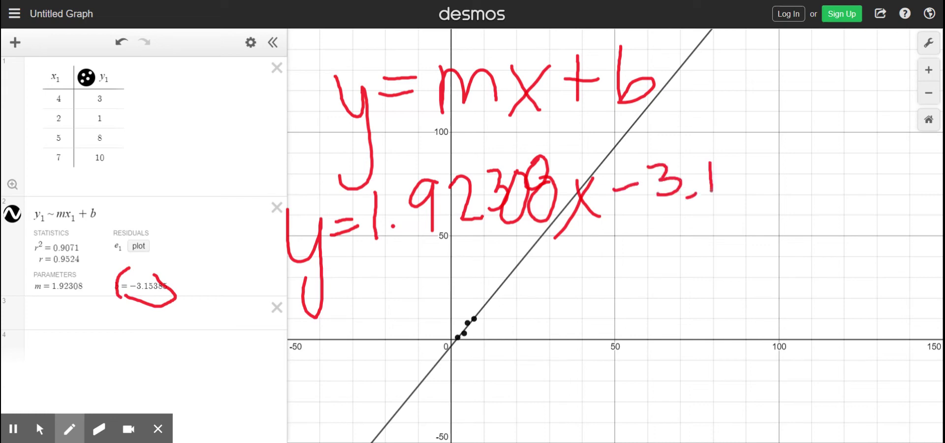
{"action": "mouse_move", "coordinate": [742, 156]}
{"action": "left_mouse_down"}
{"action": "mouse_move", "coordinate": [723, 172]}
{"action": "mouse_move", "coordinate": [729, 183]}
{"action": "mouse_move", "coordinate": [761, 186]}
{"action": "left_mouse_up"}
{"action": "mouse_move", "coordinate": [808, 150]}
{"action": "left_mouse_down"}
{"action": "mouse_move", "coordinate": [783, 155]}
{"action": "mouse_move", "coordinate": [801, 156]}
{"action": "mouse_move", "coordinate": [821, 178]}
{"action": "mouse_move", "coordinate": [803, 178]}
{"action": "left_mouse_up"}
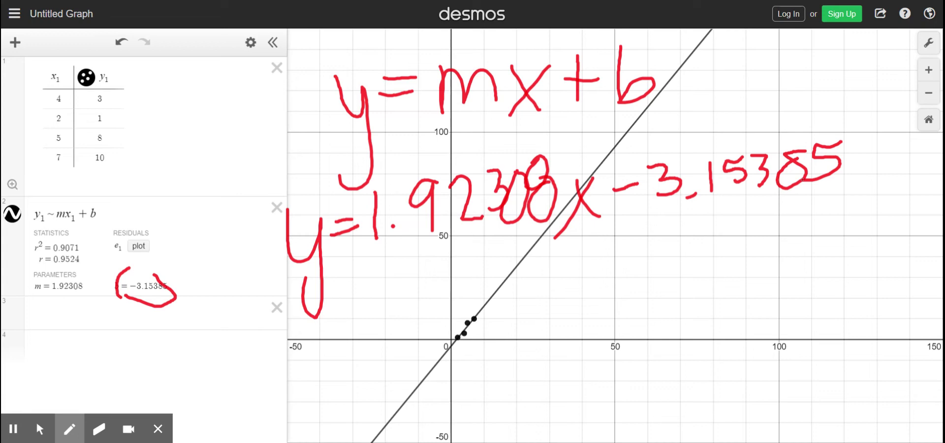
{"action": "mouse_move", "coordinate": [252, 301]}
{"action": "left_mouse_down"}
{"action": "mouse_move", "coordinate": [788, 288]}
{"action": "mouse_move", "coordinate": [657, 93]}
{"action": "mouse_move", "coordinate": [512, 354]}
{"action": "mouse_move", "coordinate": [565, 329]}
{"action": "left_mouse_up"}
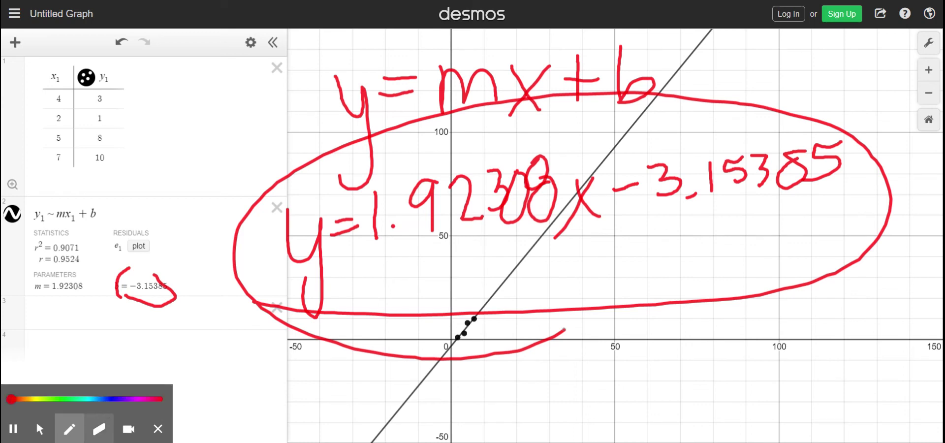
{"action": "left_click", "coordinate": [99, 429]}
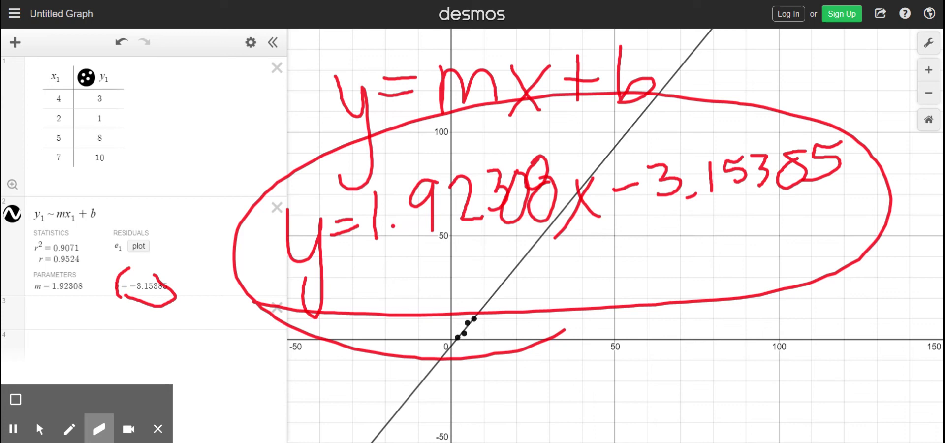
- Wipe all red ink and delete the regression expression and the original data table
{"action": "left_click", "coordinate": [16, 399]}
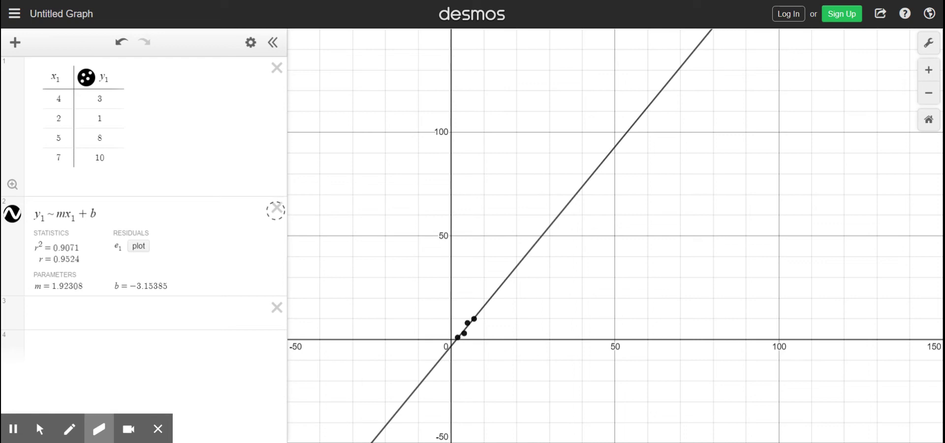
{"action": "left_click", "coordinate": [40, 429]}
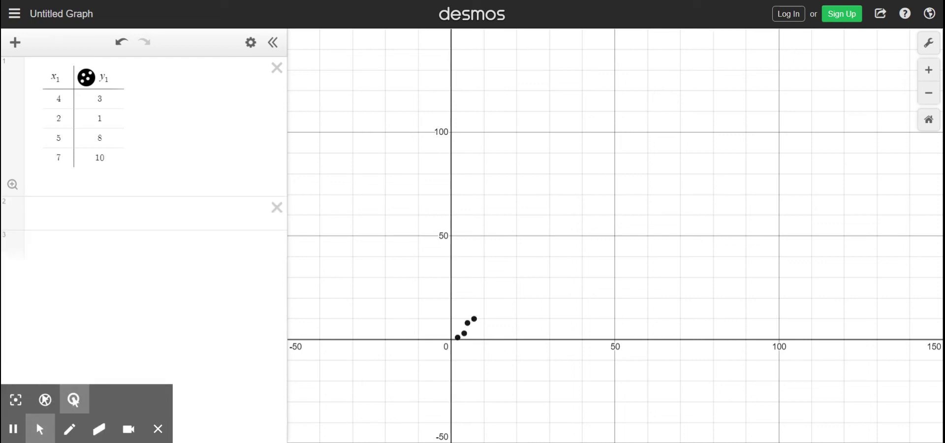
{"action": "left_click", "coordinate": [276, 68]}
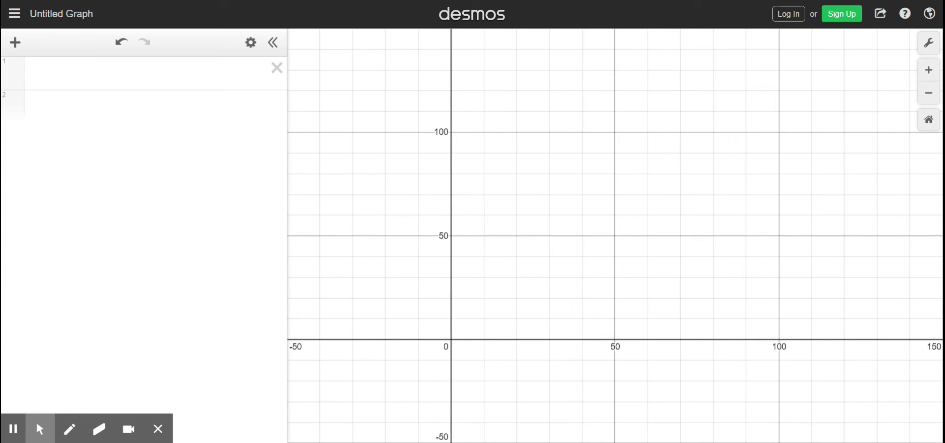
{"action": "left_click", "coordinate": [16, 43]}
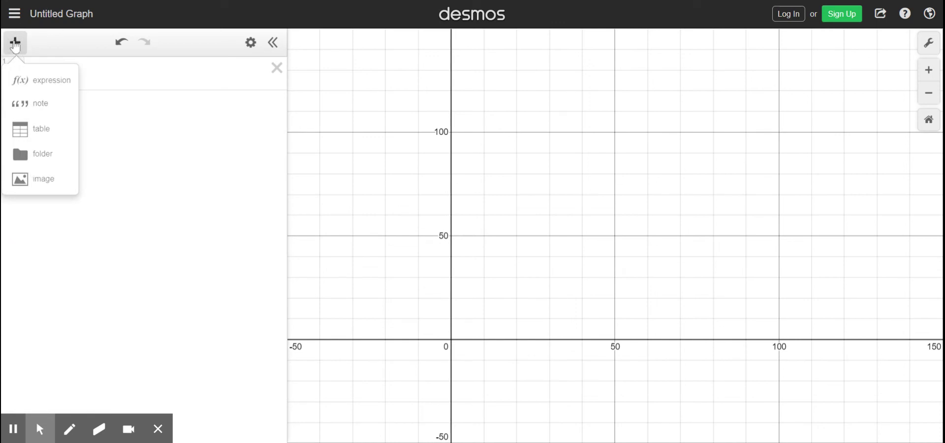
- Insert a new table and enter x1 values 3, 7, 1 and 4
{"action": "left_click", "coordinate": [42, 129]}
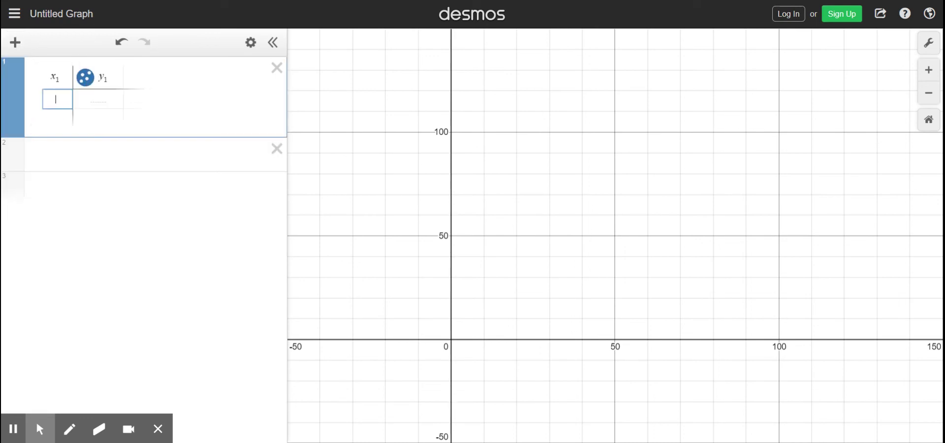
{"action": "type", "text": "3"}
{"action": "key", "text": "Return"}
{"action": "type", "text": "7"}
{"action": "key", "text": "Return"}
{"action": "type", "text": "1"}
{"action": "key", "text": "Return"}
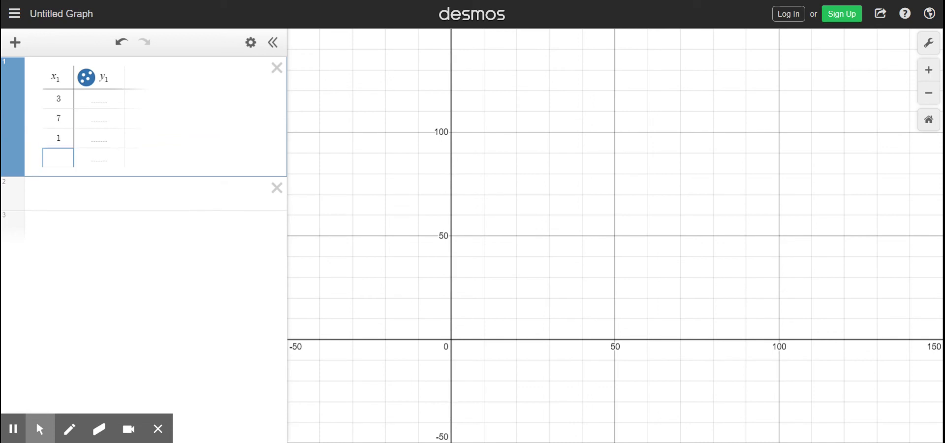
{"action": "type", "text": "4"}
- Enter y1 values 14, 5, 23 and 12 beside the x-values
{"action": "left_click", "coordinate": [99, 157]}
{"action": "left_click", "coordinate": [99, 138]}
{"action": "left_click", "coordinate": [98, 98]}
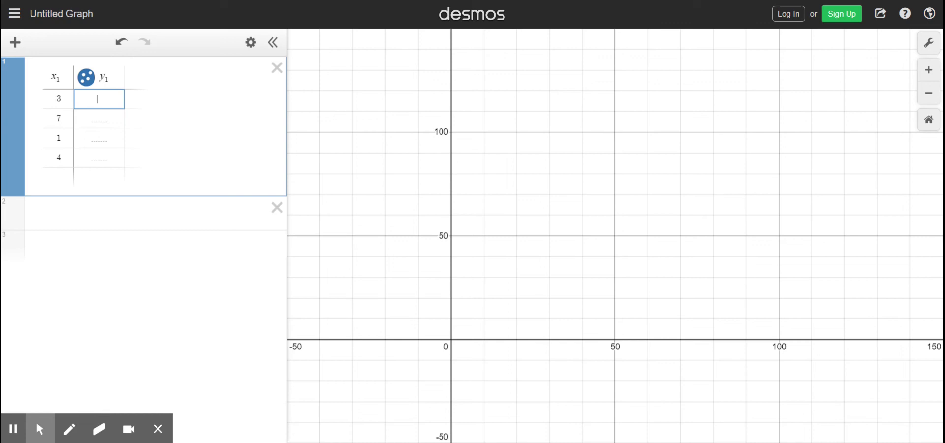
{"action": "type", "text": "14"}
{"action": "key", "text": "Return"}
{"action": "type", "text": "5"}
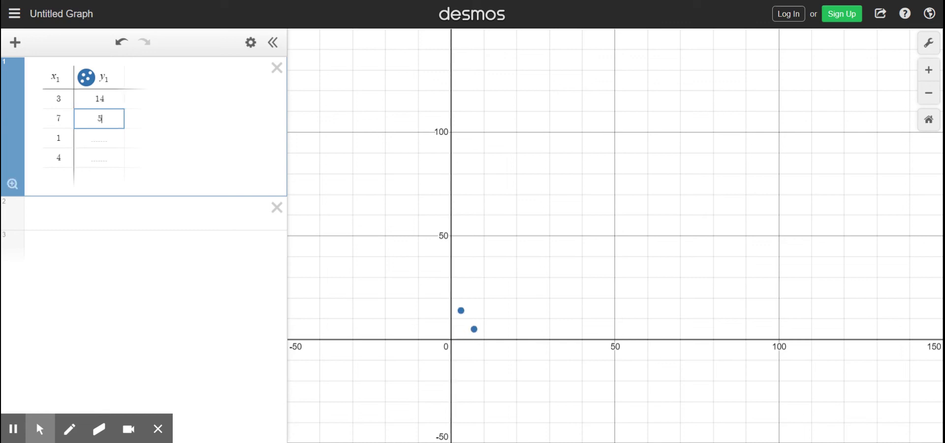
{"action": "key", "text": "Return"}
{"action": "type", "text": "23"}
{"action": "key", "text": "Return"}
{"action": "type", "text": "12"}
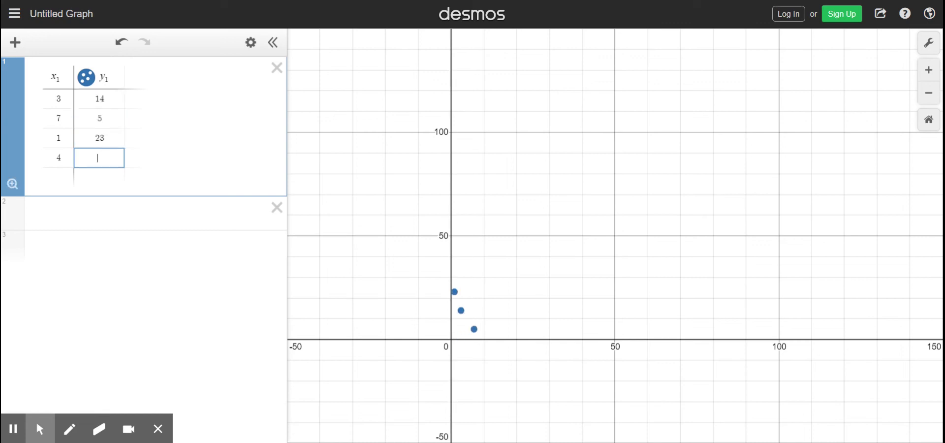
{"action": "key", "text": "Return"}
- Add a new expression row containing y=mx+b
{"action": "left_click", "coordinate": [16, 43]}
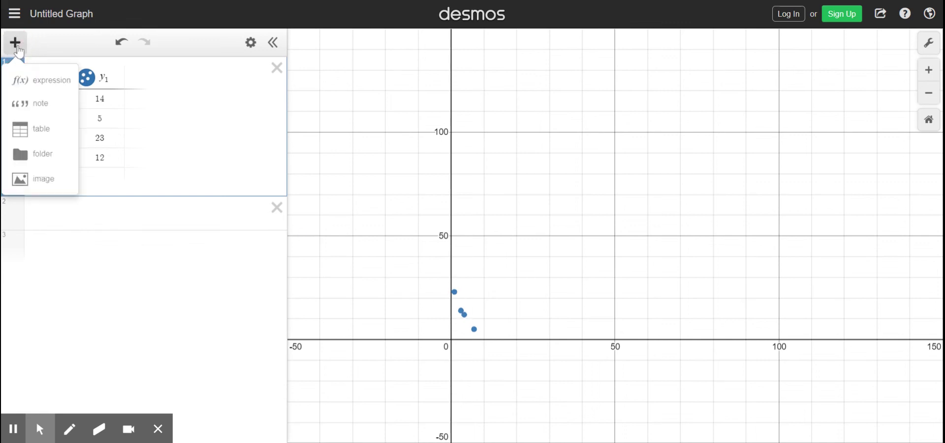
{"action": "left_click", "coordinate": [24, 90]}
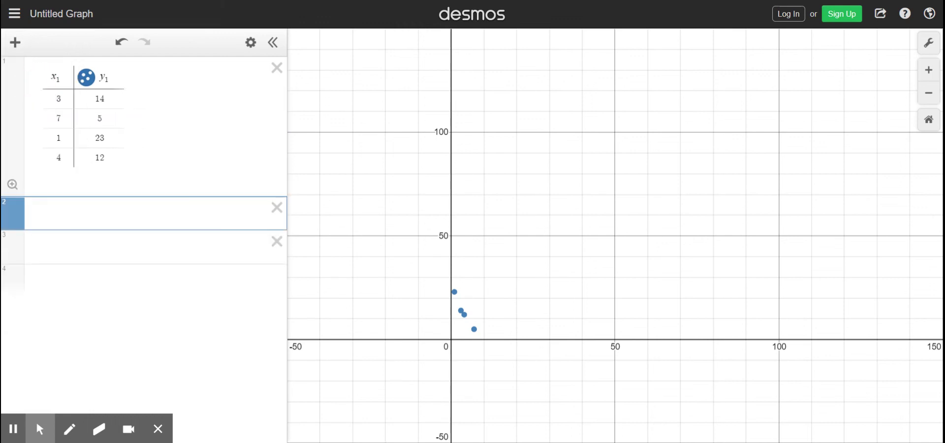
{"action": "type", "text": "y=m"}
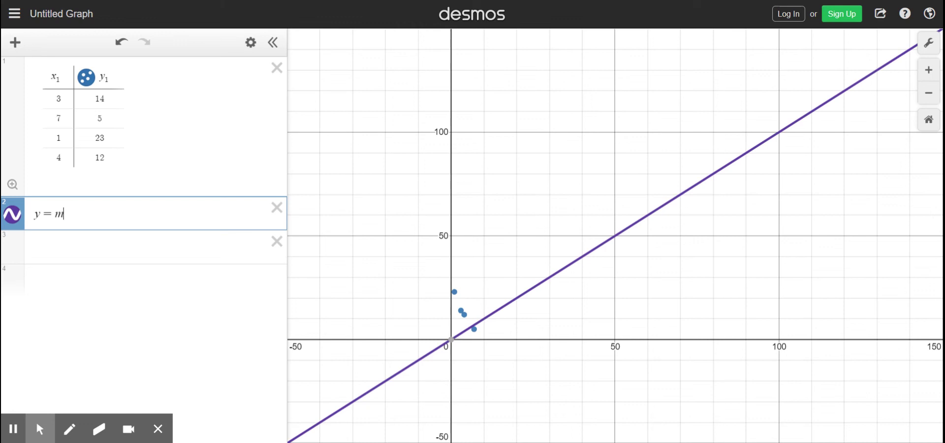
{"action": "type", "text": "x+b"}
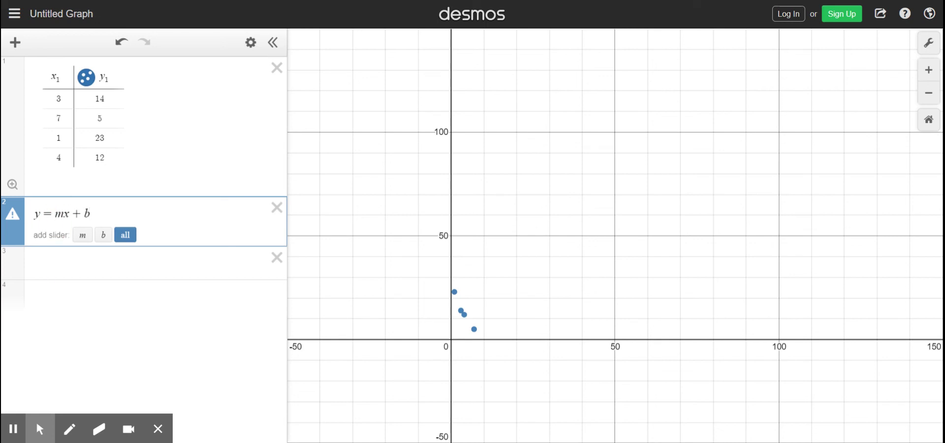
- Turn it into y1 ~ mx1 + b, fitting m = −2.90667 and b = 24.4
{"action": "key", "text": "BackSpace"}
{"action": "type", "text": "~"}
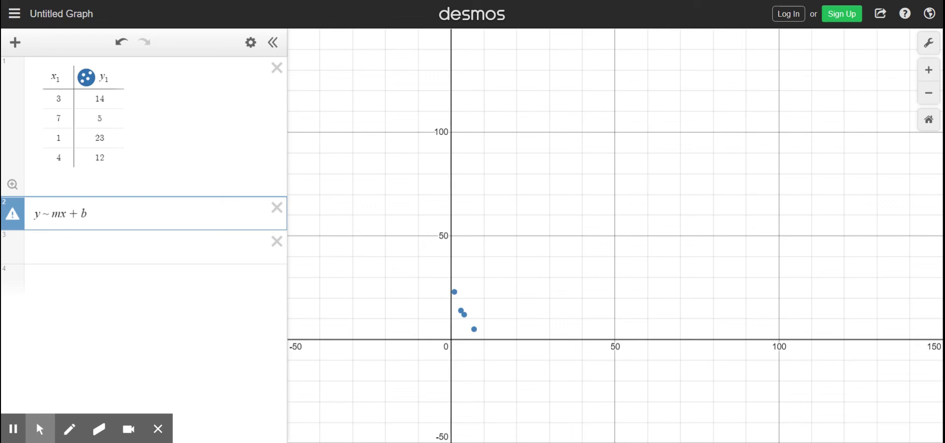
{"action": "type", "text": "1"}
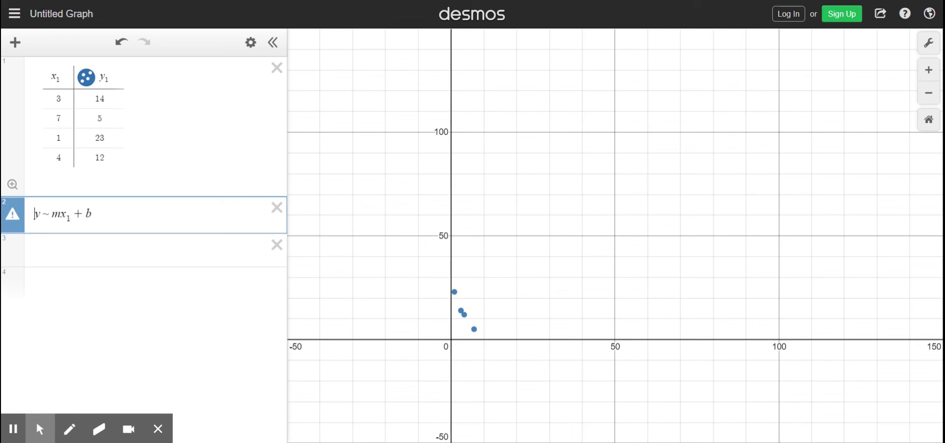
{"action": "left_click", "coordinate": [40, 213]}
{"action": "type", "text": "1"}
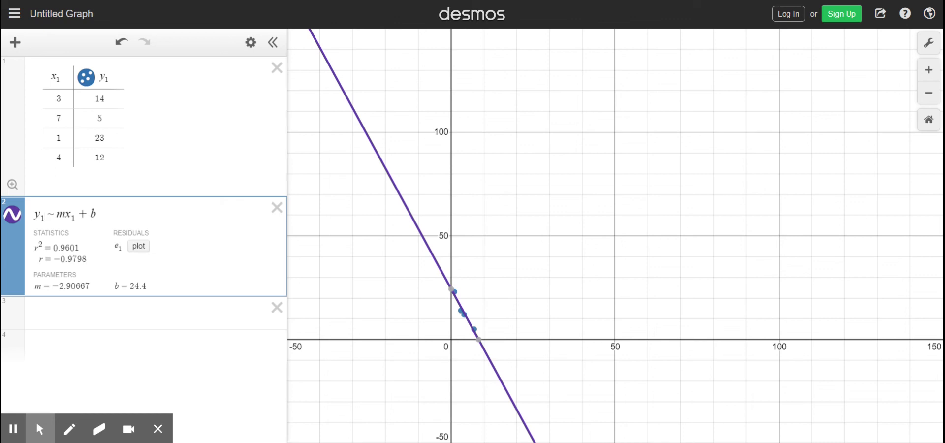
- Handwrite y = mx + b in red with the Pen tool
{"action": "left_click", "coordinate": [70, 429]}
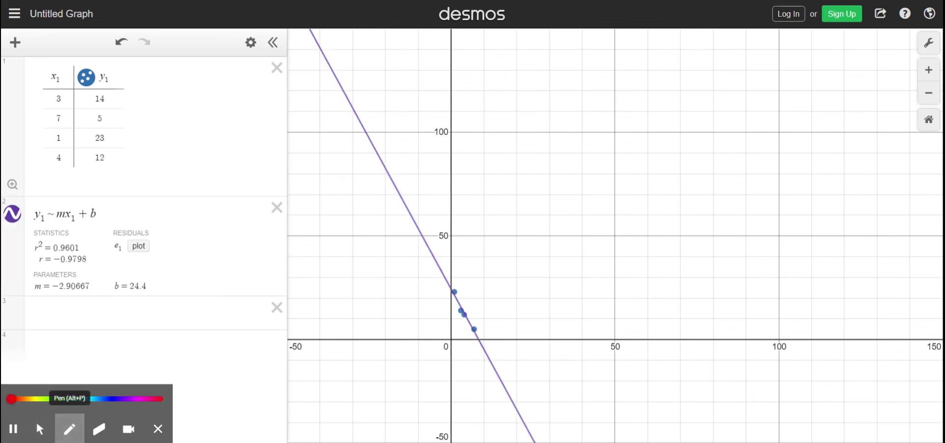
{"action": "mouse_move", "coordinate": [258, 98]}
{"action": "left_mouse_down"}
{"action": "mouse_move", "coordinate": [284, 100]}
{"action": "mouse_move", "coordinate": [274, 199]}
{"action": "mouse_move", "coordinate": [260, 151]}
{"action": "left_mouse_up"}
{"action": "mouse_move", "coordinate": [299, 104]}
{"action": "left_mouse_down"}
{"action": "mouse_move", "coordinate": [315, 98]}
{"action": "mouse_move", "coordinate": [315, 112]}
{"action": "left_mouse_up"}
{"action": "mouse_move", "coordinate": [355, 88]}
{"action": "left_mouse_down"}
{"action": "mouse_move", "coordinate": [389, 90]}
{"action": "mouse_move", "coordinate": [406, 119]}
{"action": "left_mouse_up"}
{"action": "left_click_drag", "start_coordinate": [433, 77], "coordinate": [460, 118]}
{"action": "left_click_drag", "start_coordinate": [459, 85], "coordinate": [420, 128]}
{"action": "left_click_drag", "start_coordinate": [500, 67], "coordinate": [505, 121]}
{"action": "left_click_drag", "start_coordinate": [484, 103], "coordinate": [524, 99]}
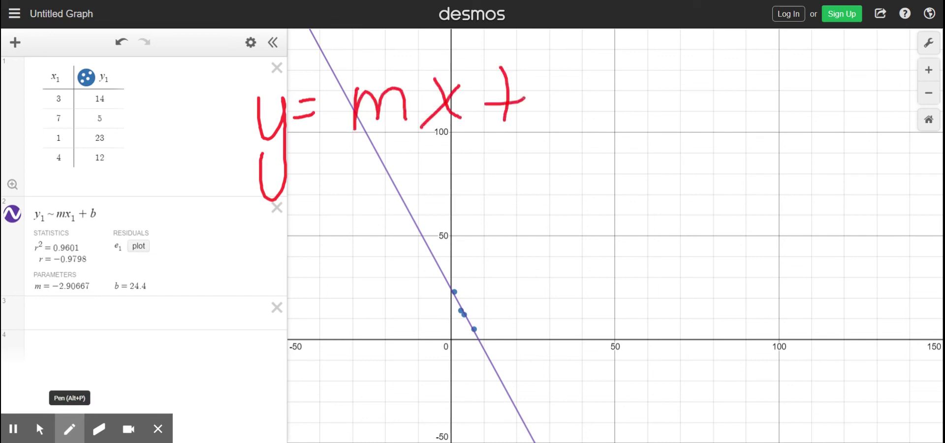
{"action": "left_click_drag", "start_coordinate": [550, 56], "coordinate": [551, 117]}
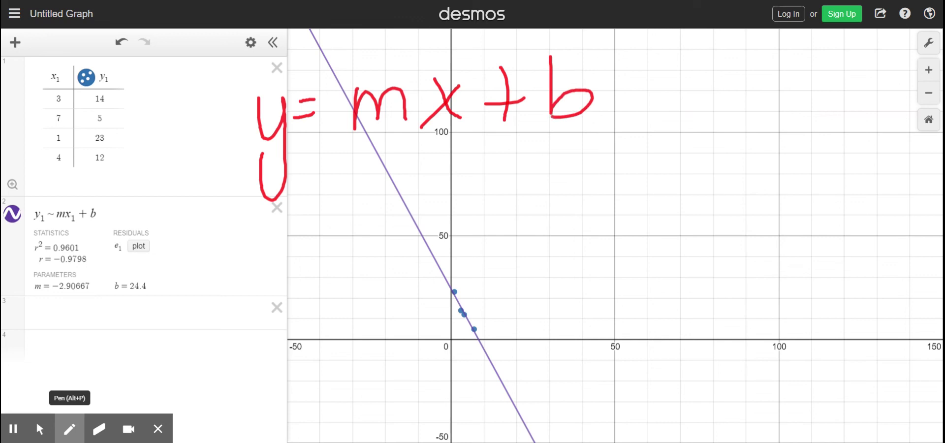
- Handwrite the fitted equation y = −2.9x + 24.4 beneath it
{"action": "mouse_move", "coordinate": [209, 228]}
{"action": "left_mouse_down"}
{"action": "mouse_move", "coordinate": [242, 232]}
{"action": "mouse_move", "coordinate": [231, 295]}
{"action": "left_mouse_up"}
{"action": "mouse_move", "coordinate": [261, 234]}
{"action": "left_mouse_down"}
{"action": "mouse_move", "coordinate": [287, 232]}
{"action": "mouse_move", "coordinate": [269, 248]}
{"action": "mouse_move", "coordinate": [347, 236]}
{"action": "left_mouse_up"}
{"action": "mouse_move", "coordinate": [353, 212]}
{"action": "left_mouse_down"}
{"action": "mouse_move", "coordinate": [351, 260]}
{"action": "mouse_move", "coordinate": [386, 263]}
{"action": "mouse_move", "coordinate": [395, 253]}
{"action": "left_mouse_up"}
{"action": "left_click_drag", "start_coordinate": [444, 195], "coordinate": [438, 272]}
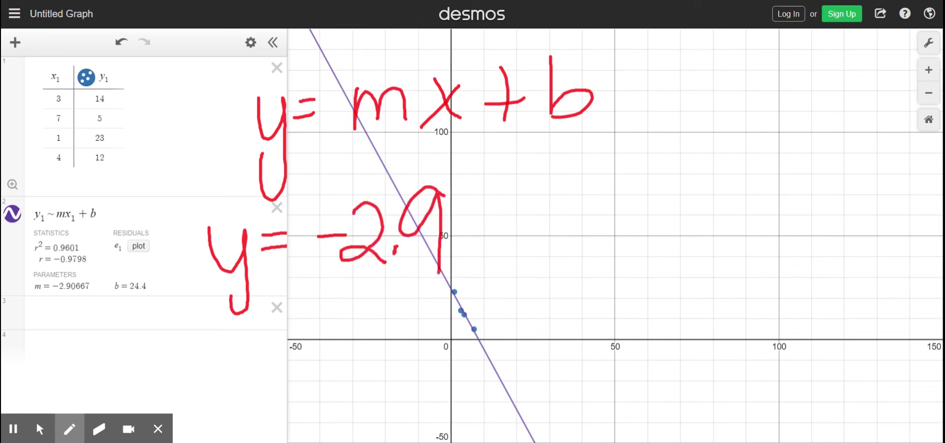
{"action": "mouse_move", "coordinate": [470, 206]}
{"action": "left_mouse_down"}
{"action": "mouse_move", "coordinate": [501, 258]}
{"action": "mouse_move", "coordinate": [452, 268]}
{"action": "left_mouse_up"}
{"action": "left_click_drag", "start_coordinate": [537, 209], "coordinate": [539, 258]}
{"action": "mouse_move", "coordinate": [523, 230]}
{"action": "left_mouse_down"}
{"action": "mouse_move", "coordinate": [591, 207]}
{"action": "mouse_move", "coordinate": [613, 256]}
{"action": "left_mouse_up"}
{"action": "mouse_move", "coordinate": [634, 200]}
{"action": "left_mouse_down"}
{"action": "mouse_move", "coordinate": [623, 223]}
{"action": "mouse_move", "coordinate": [658, 217]}
{"action": "left_mouse_up"}
{"action": "left_click_drag", "start_coordinate": [650, 185], "coordinate": [657, 263]}
{"action": "left_click_drag", "start_coordinate": [680, 238], "coordinate": [681, 244]}
{"action": "mouse_move", "coordinate": [704, 200]}
{"action": "left_mouse_down"}
{"action": "mouse_move", "coordinate": [719, 212]}
{"action": "mouse_move", "coordinate": [729, 206]}
{"action": "left_mouse_up"}
{"action": "left_click_drag", "start_coordinate": [713, 174], "coordinate": [714, 257]}
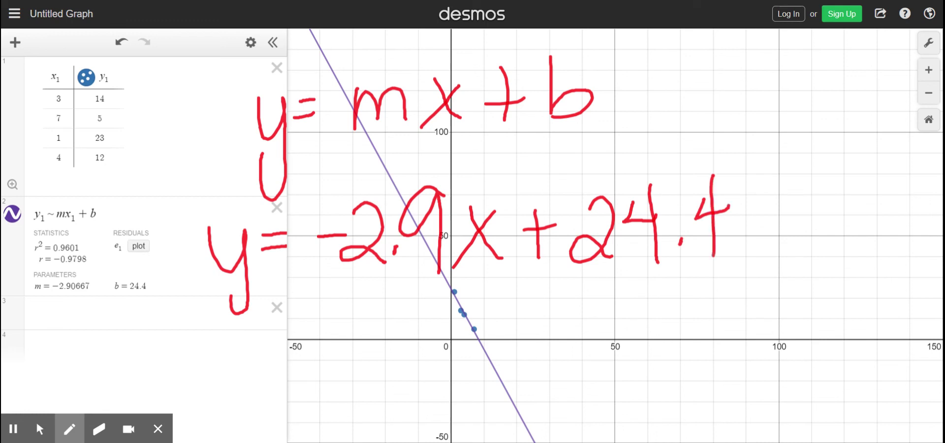